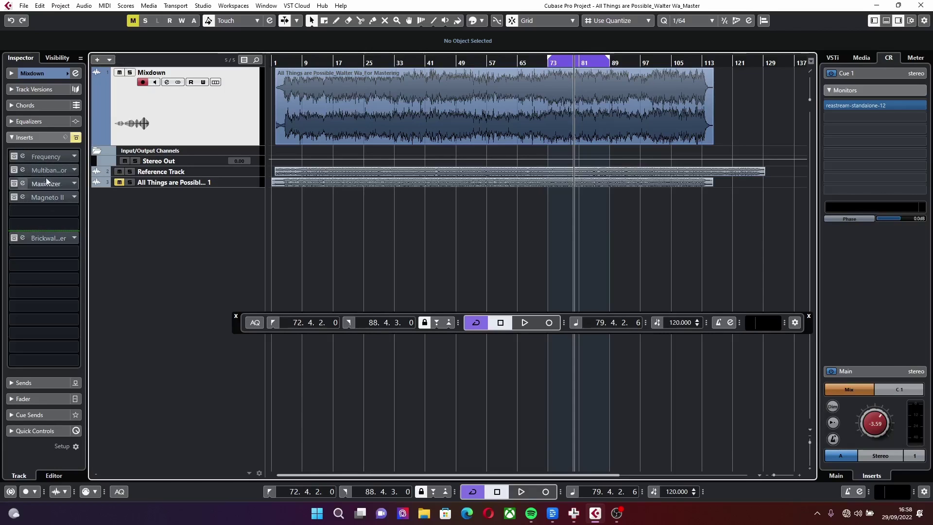
Review the Mixdown track's inserts from Frequency through Maximizer, Magneto II and the brickwall limiter, leaving the MultibandCompressor editor open.
click(43, 157)
click(591, 97)
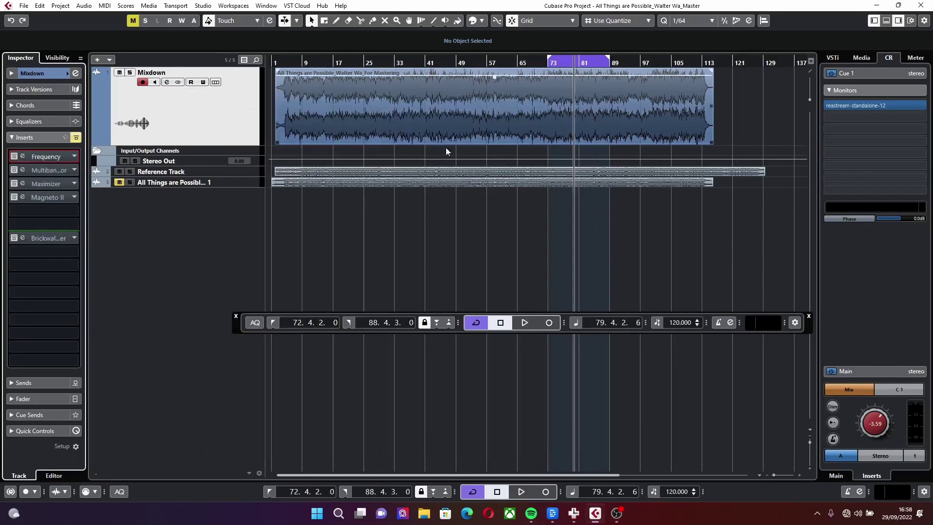
click(24, 171)
drag(524, 151, 525, 104)
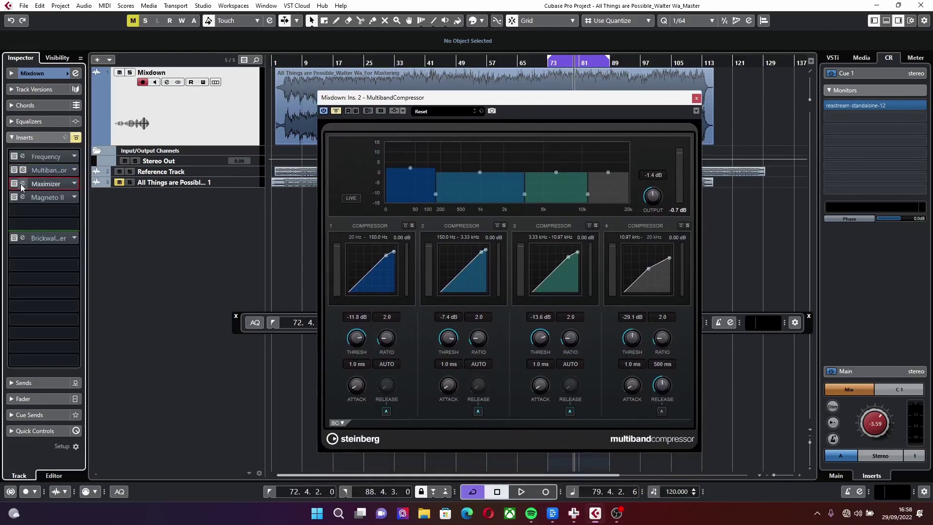
click(23, 184)
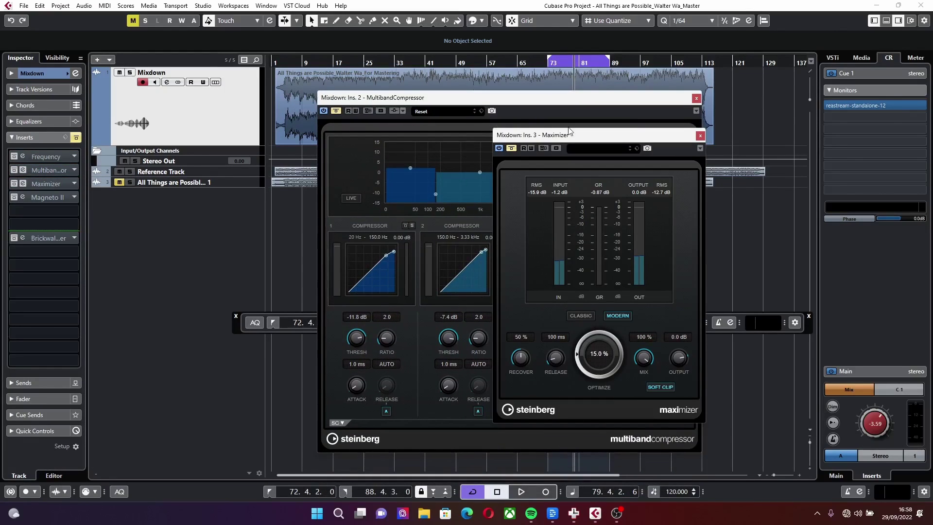
click(24, 196)
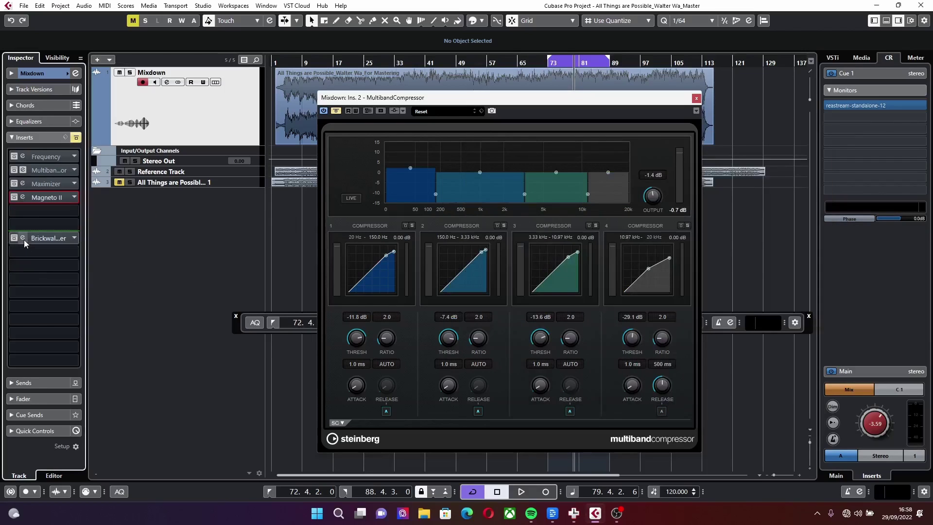
click(23, 238)
drag(508, 290, 501, 236)
click(403, 95)
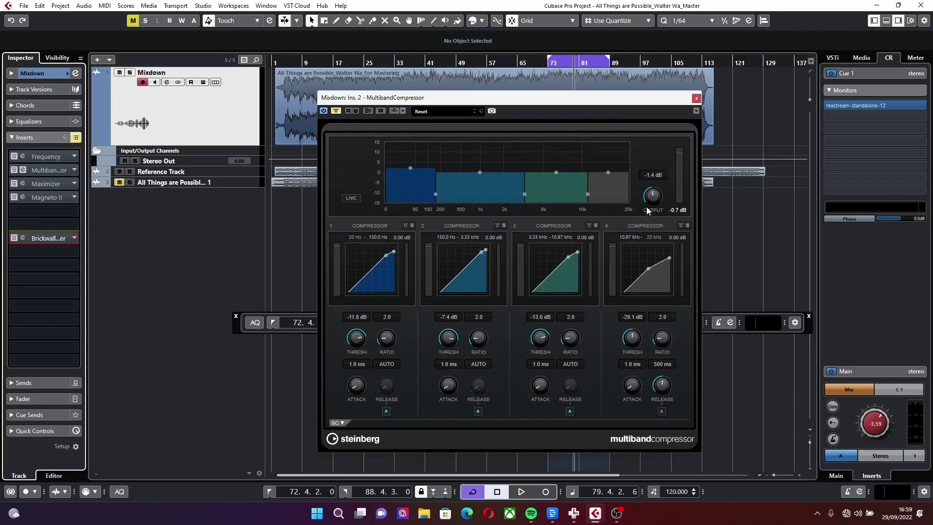
Load the Reset preset in the MultibandCompressor and close the preset browser.
click(437, 111)
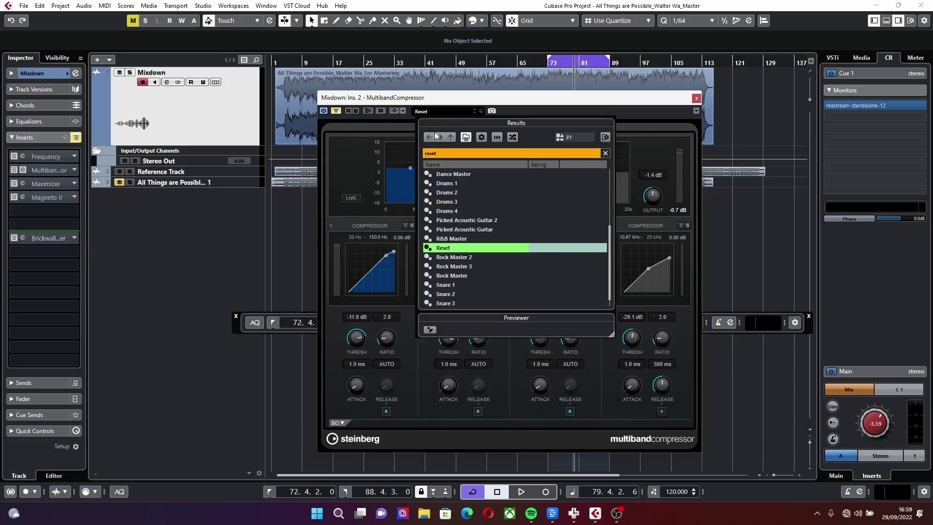
click(450, 250)
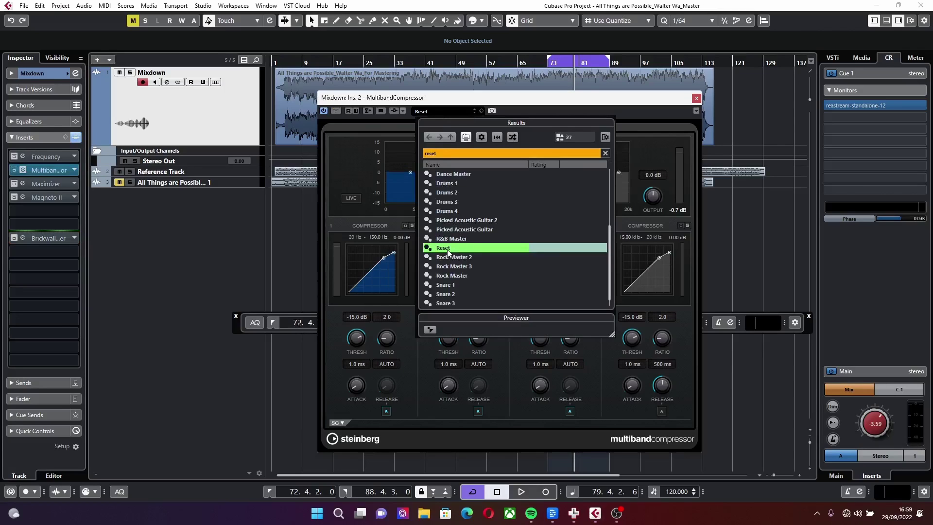
click(448, 251)
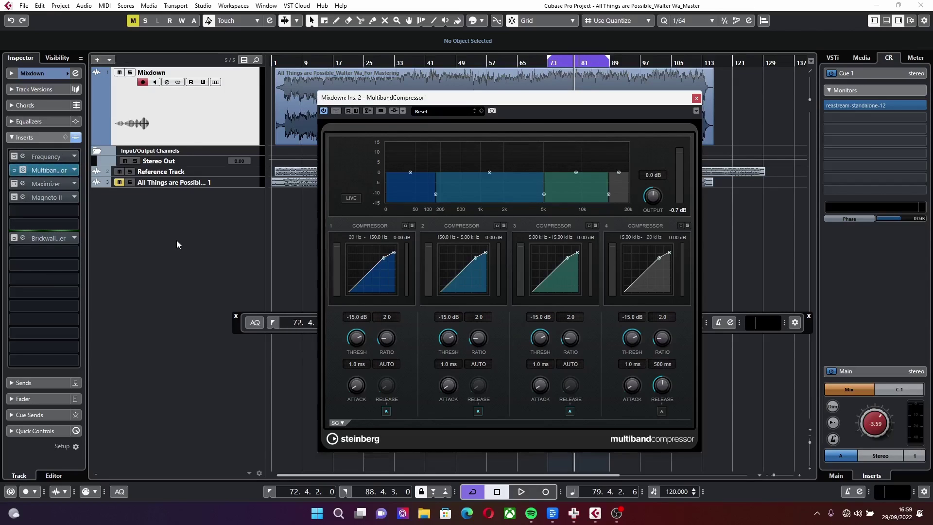
click(442, 111)
click(525, 114)
Move the two upper crossovers to about 4.04 kHz and 11.49 kHz and set all four band thresholds to 0.0 dB.
drag(608, 194, 591, 194)
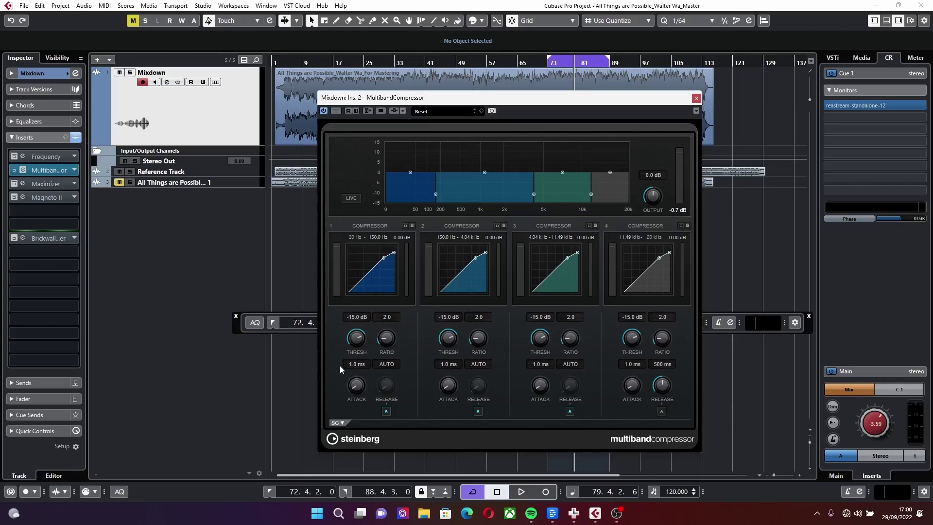
drag(359, 349, 355, 312)
drag(450, 352, 454, 318)
drag(540, 349, 541, 315)
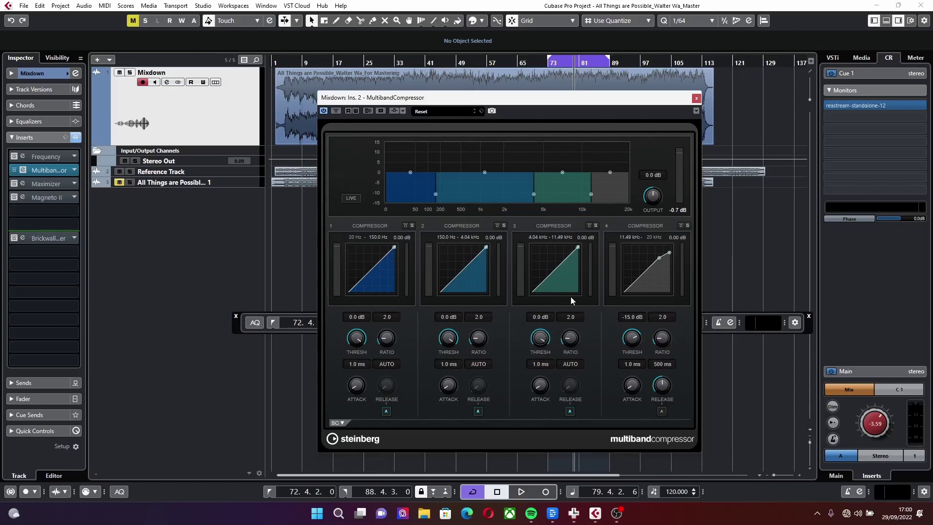
drag(632, 340, 634, 291)
Lower band 1's threshold to -13.6 dB during playback, and reposition the compressor window below the mix waveform.
key(space)
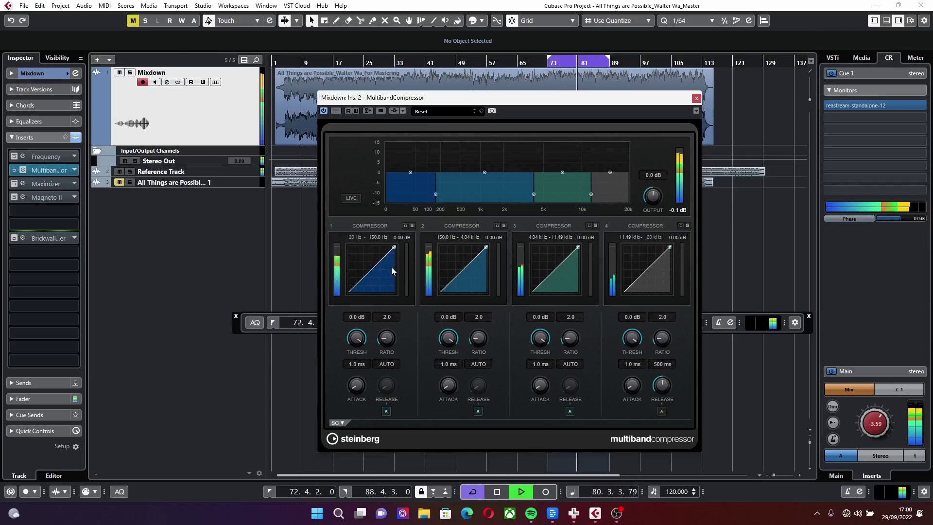
drag(394, 247, 394, 259)
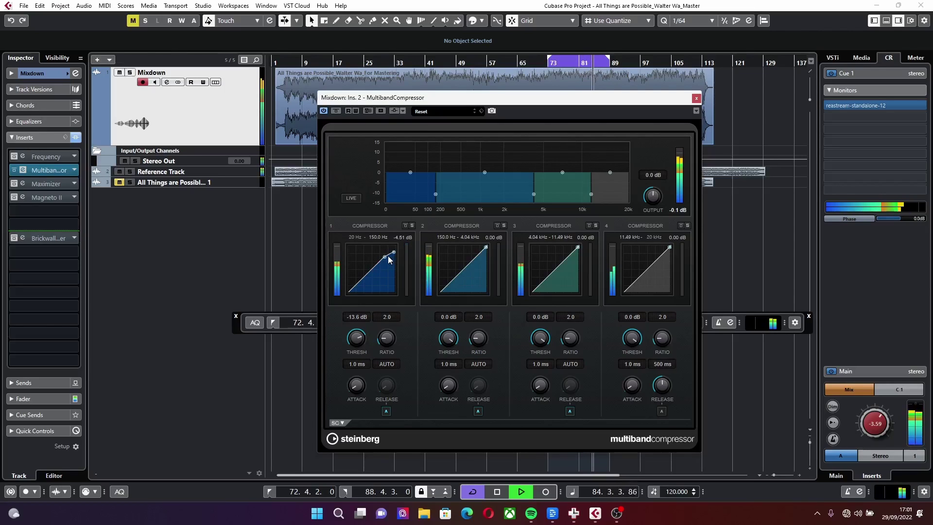
key(space)
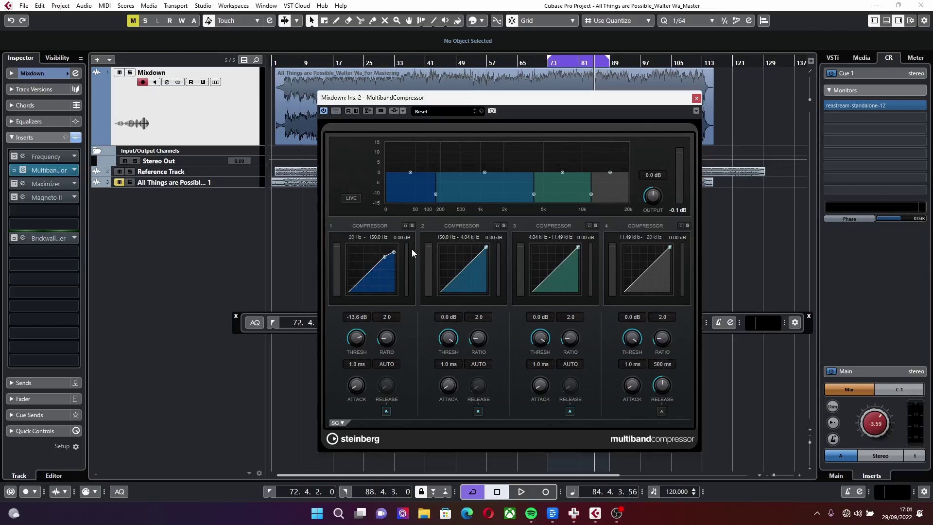
drag(570, 99, 550, 250)
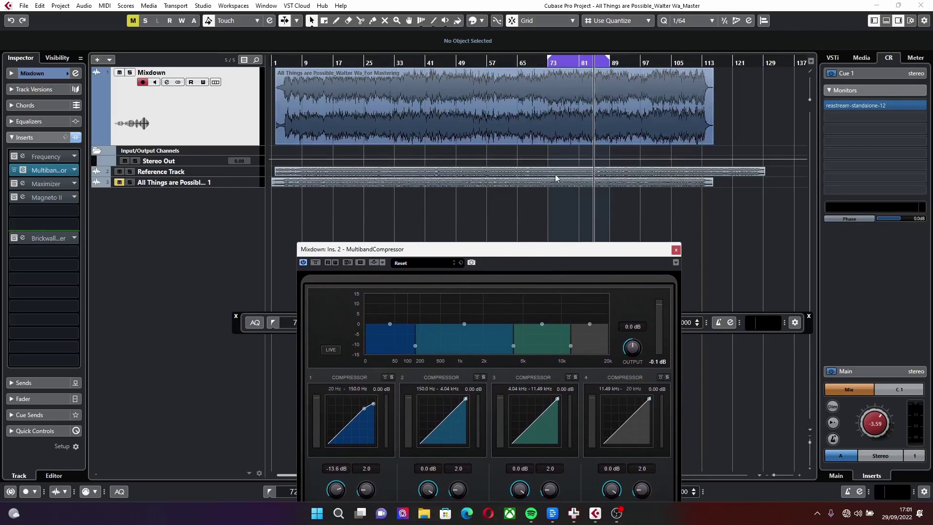
drag(533, 251, 554, 131)
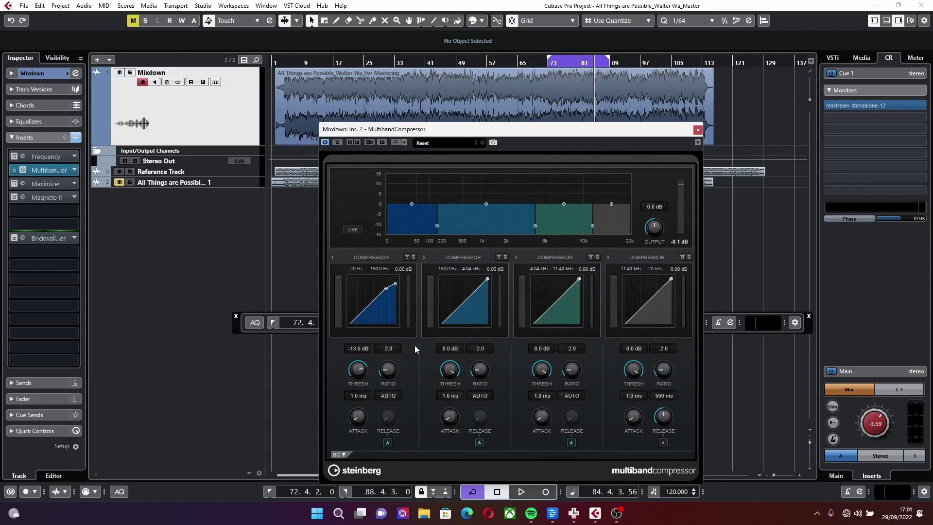
During playback, set the thresholds of bands 1 to 4 to about -11.1 dB, -6.8 dB, -12.4 dB and -30.9 dB.
key(space)
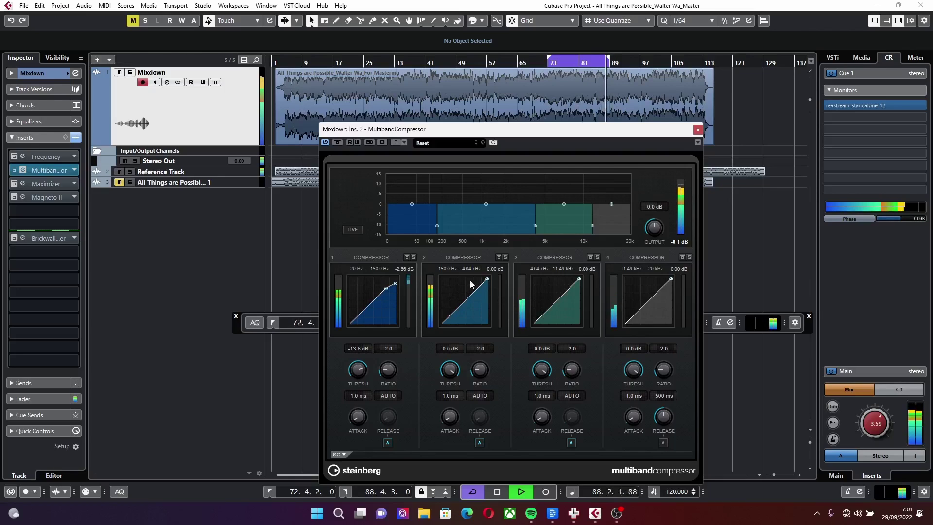
drag(488, 278, 485, 283)
mouse_move(579, 279)
mouse_down()
mouse_move(575, 295)
mouse_move(578, 288)
mouse_up()
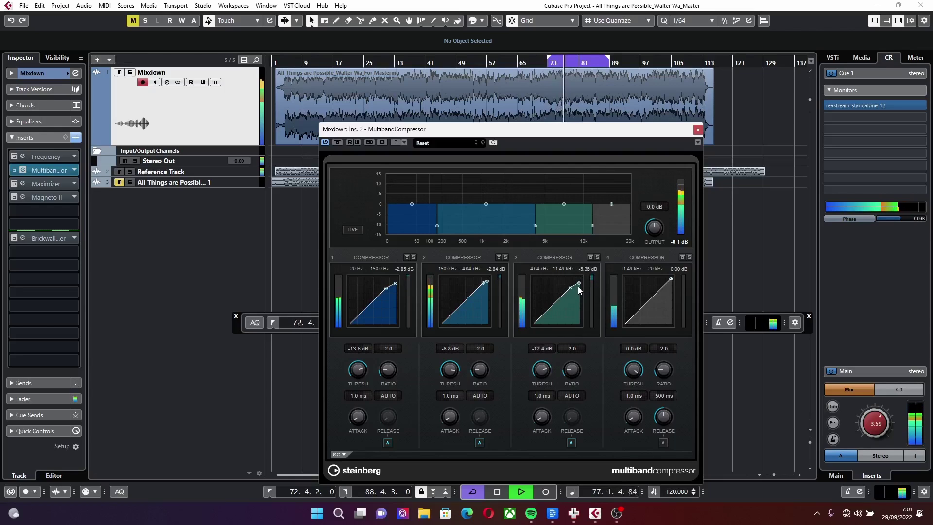
drag(672, 279, 657, 301)
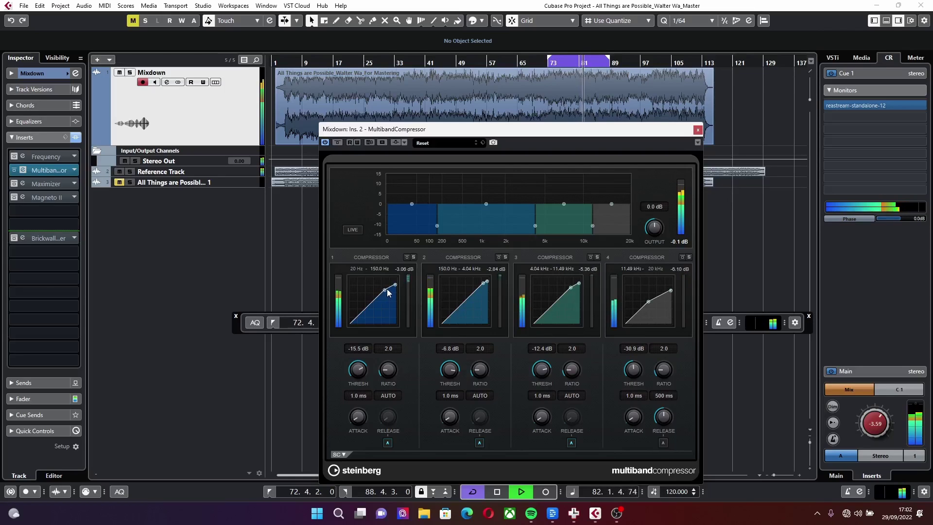
drag(389, 291, 391, 288)
key(space)
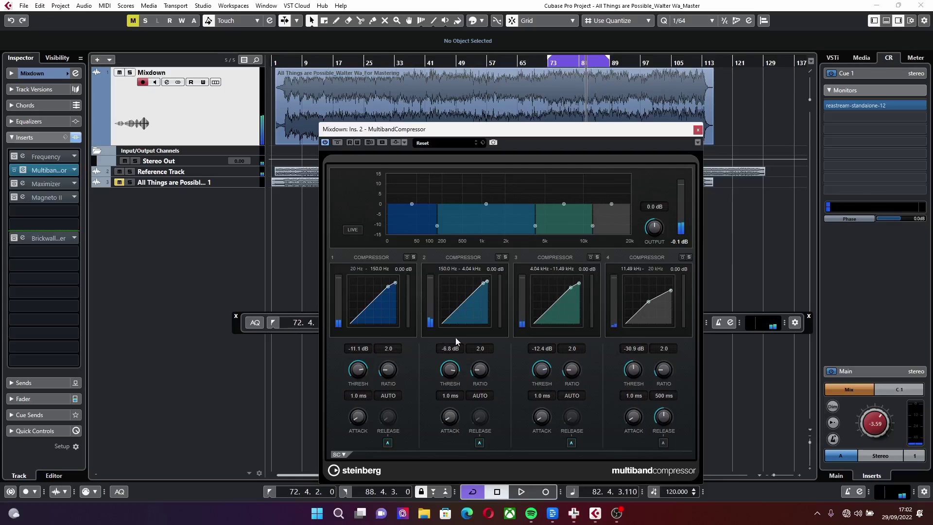
Activate the Frequency EQ insert on the Mixdown track, check its curve and close its editor.
click(46, 157)
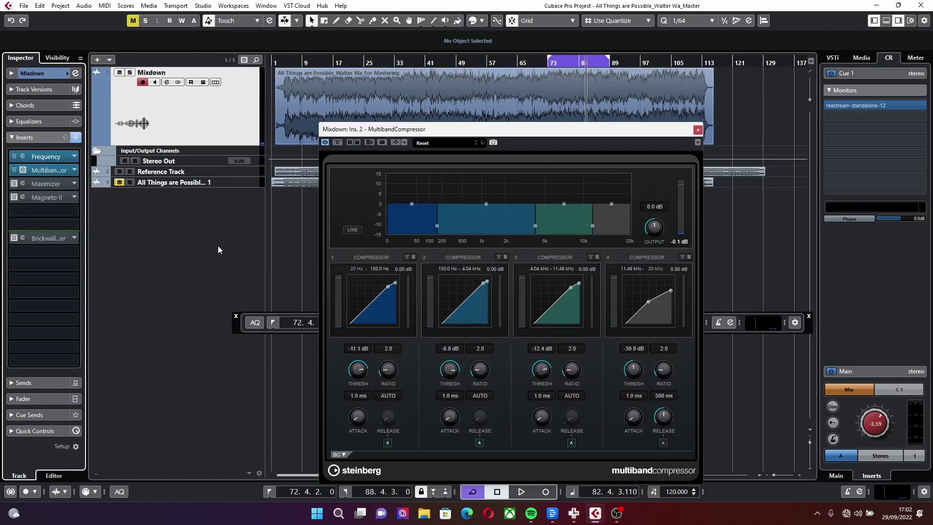
click(23, 156)
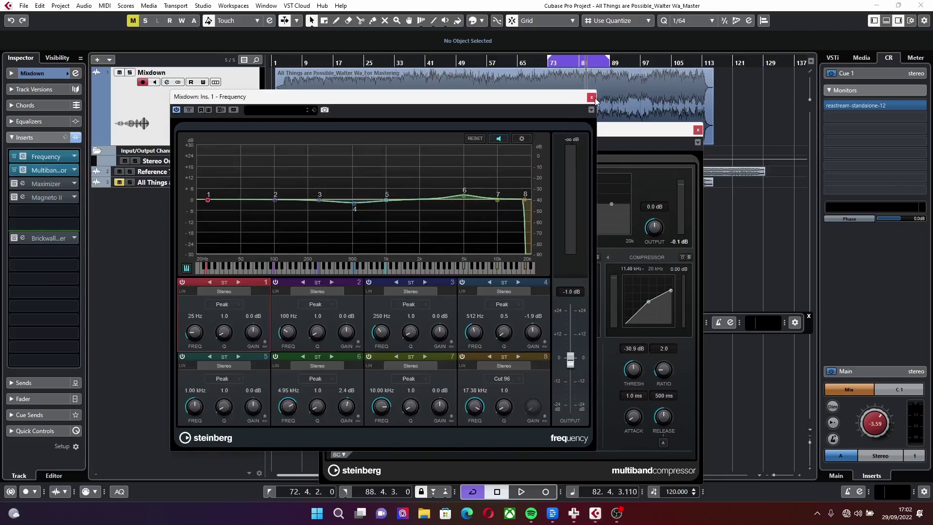
click(591, 98)
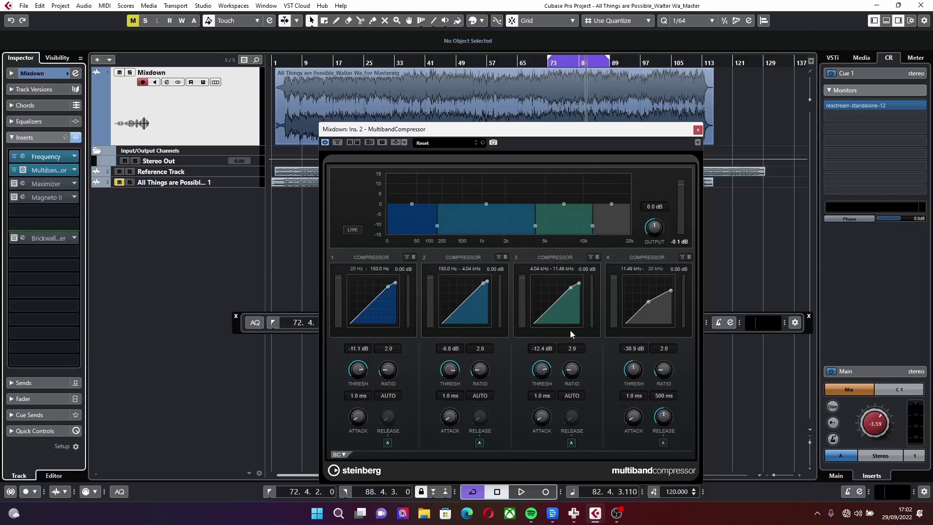
Listen to the compressed mix, and audition compressor band 1 on its own by soloing it during playback.
key(space)
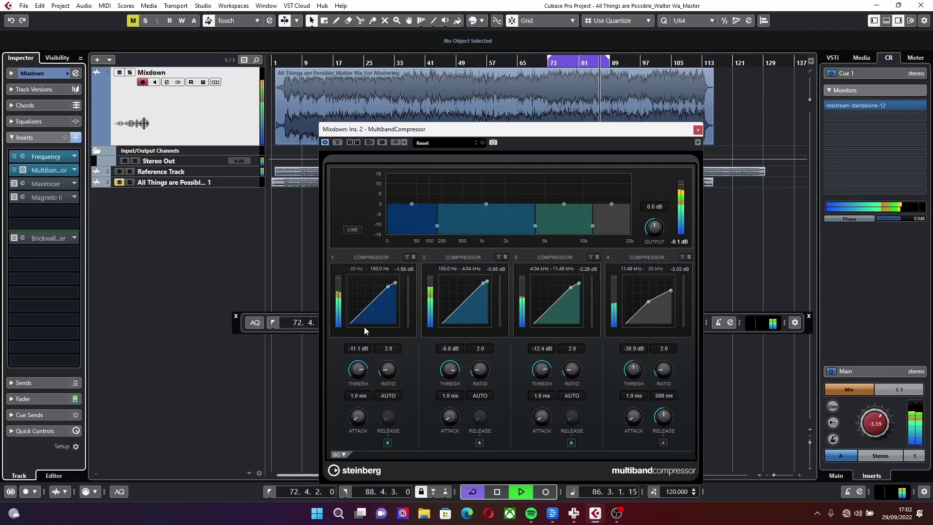
key(space)
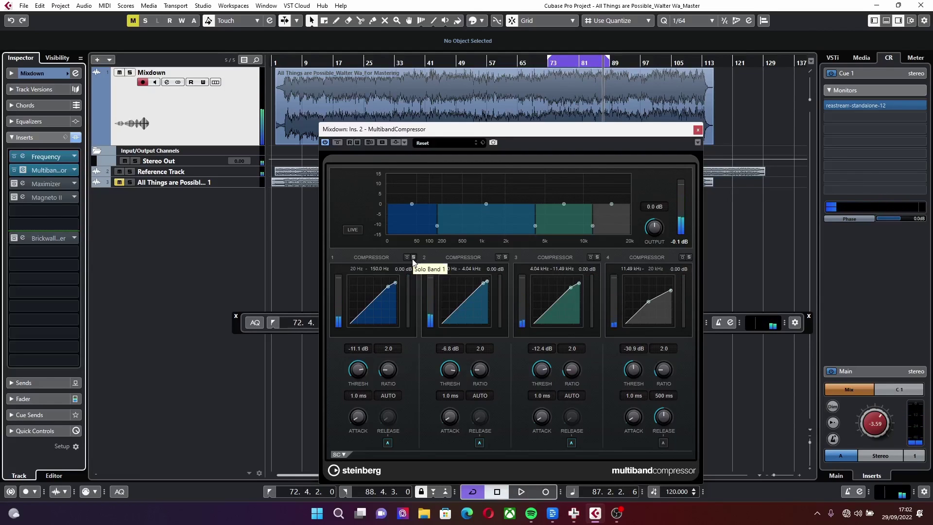
click(412, 258)
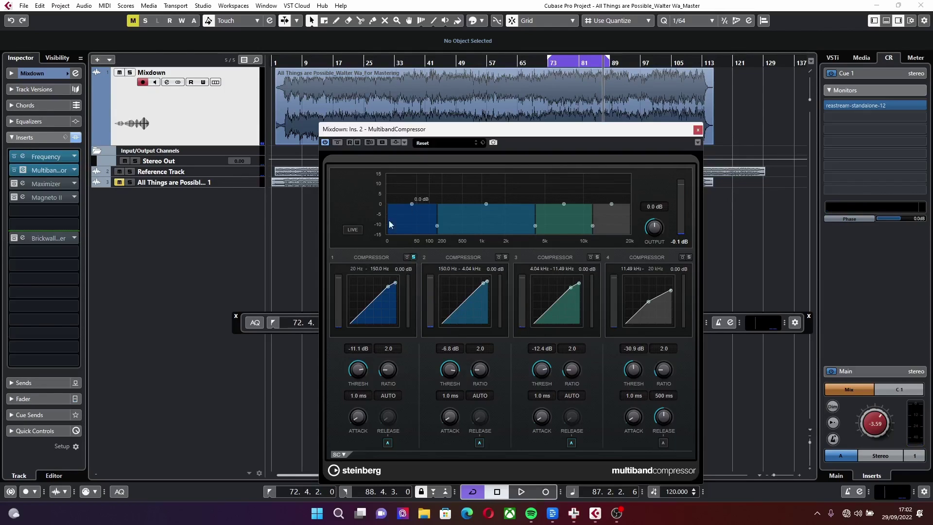
key(space)
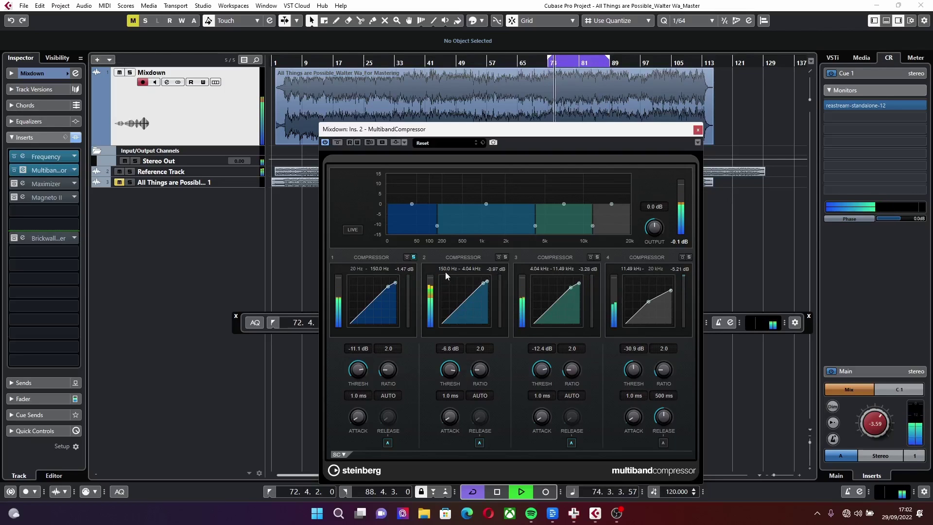
key(space)
click(413, 257)
Solo compressor bands 2, 3 and 4 in turn during playback, leaving all bands unsoloed and playback stopped.
click(505, 257)
key(space)
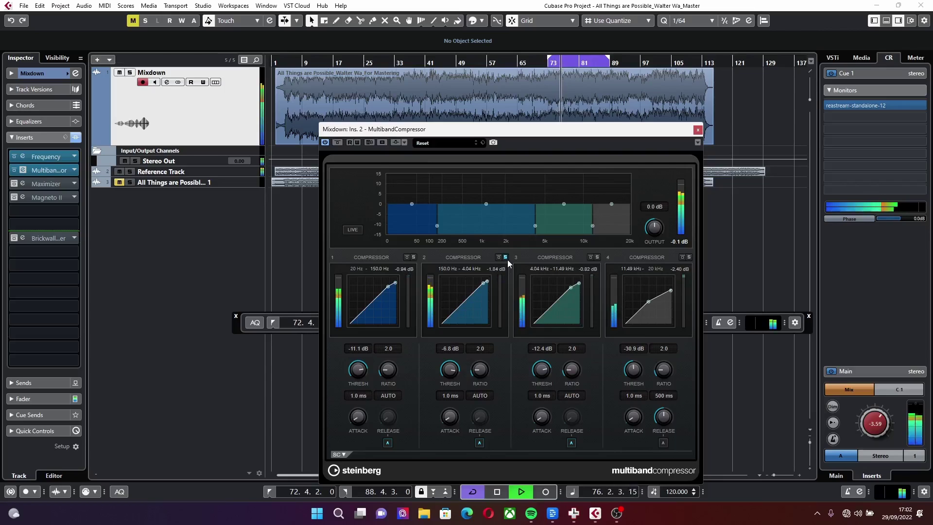
click(505, 257)
click(597, 257)
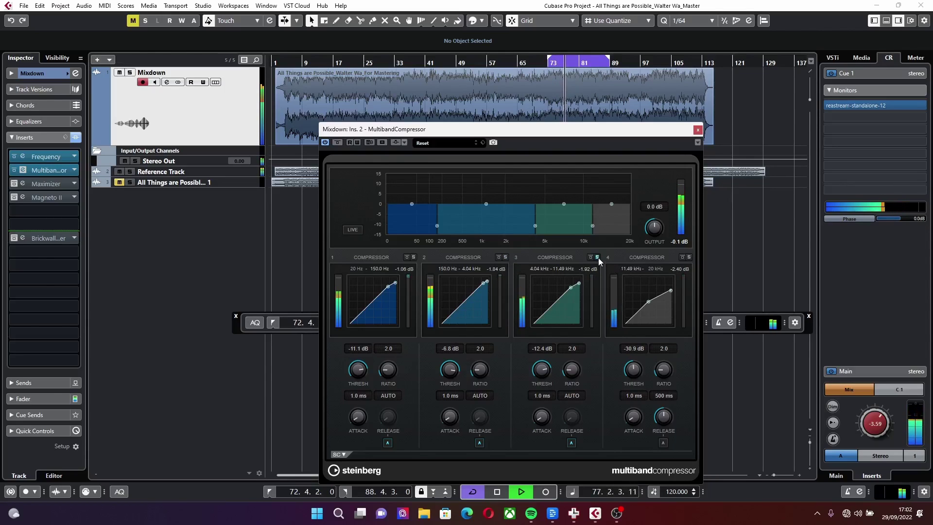
click(689, 257)
click(597, 257)
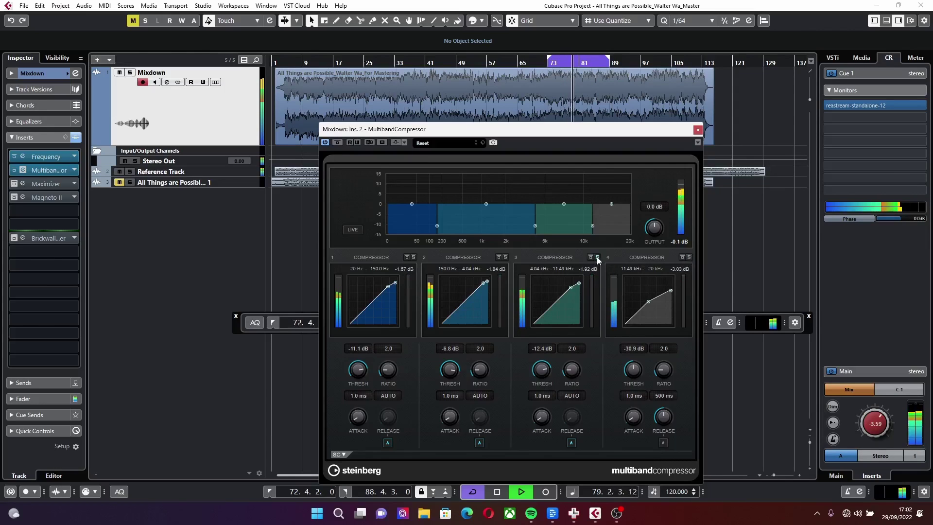
click(597, 257)
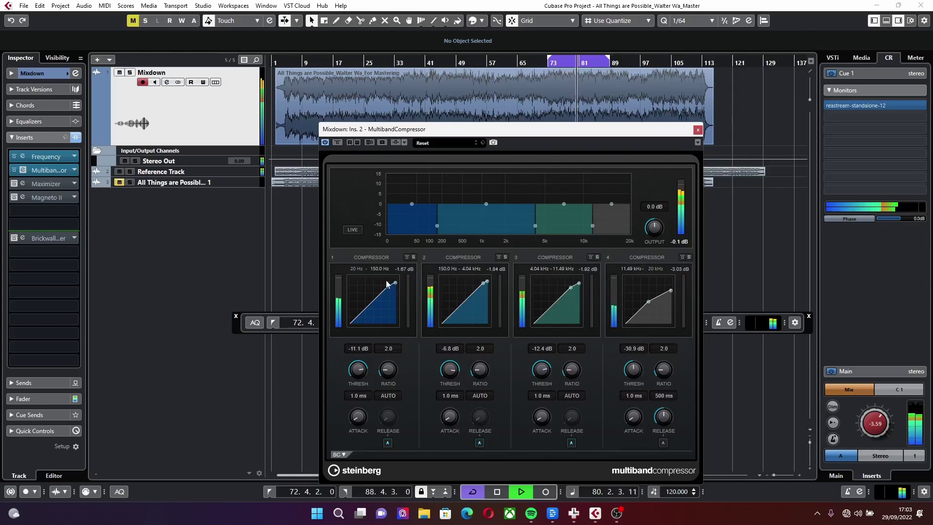
key(space)
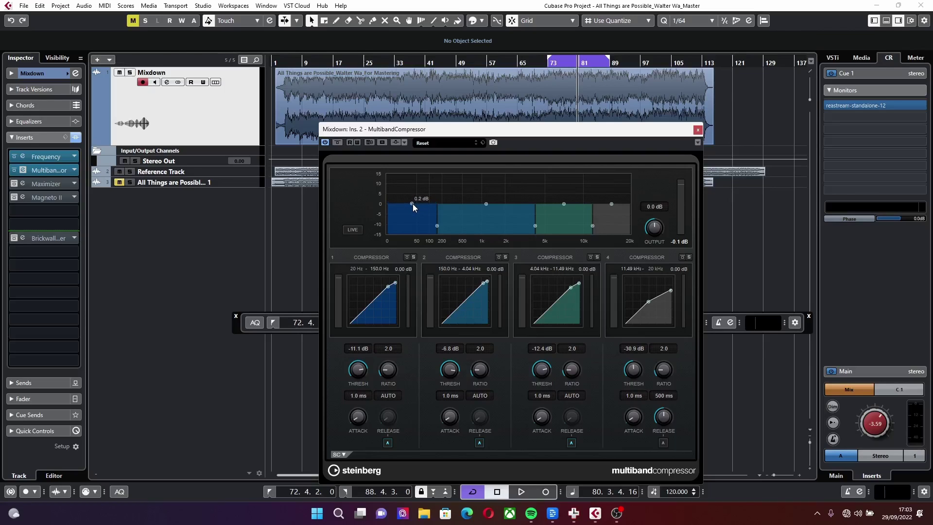
Raise band 1's output gain to a little under 3 dB while the loop plays, and stop playback.
key(space)
mouse_move(412, 204)
mouse_down()
mouse_move(398, 201)
mouse_move(411, 197)
mouse_up()
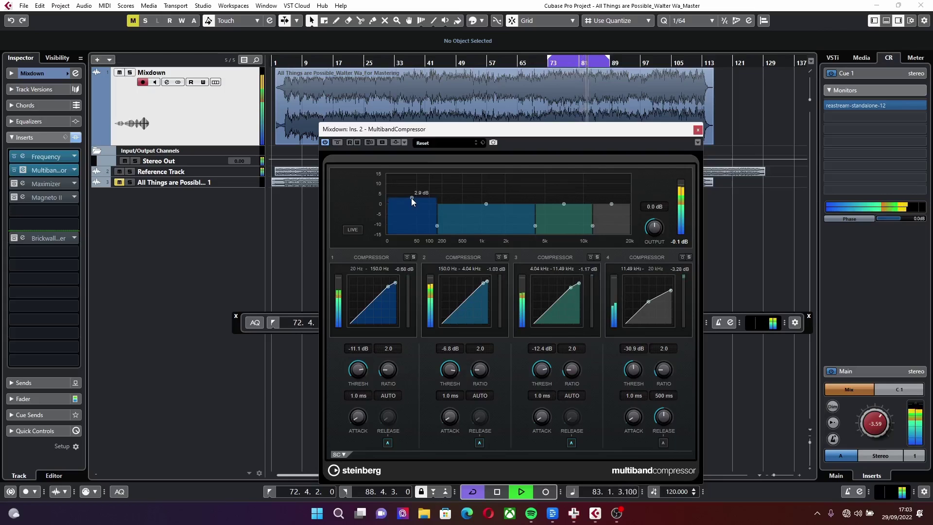
drag(411, 198, 411, 200)
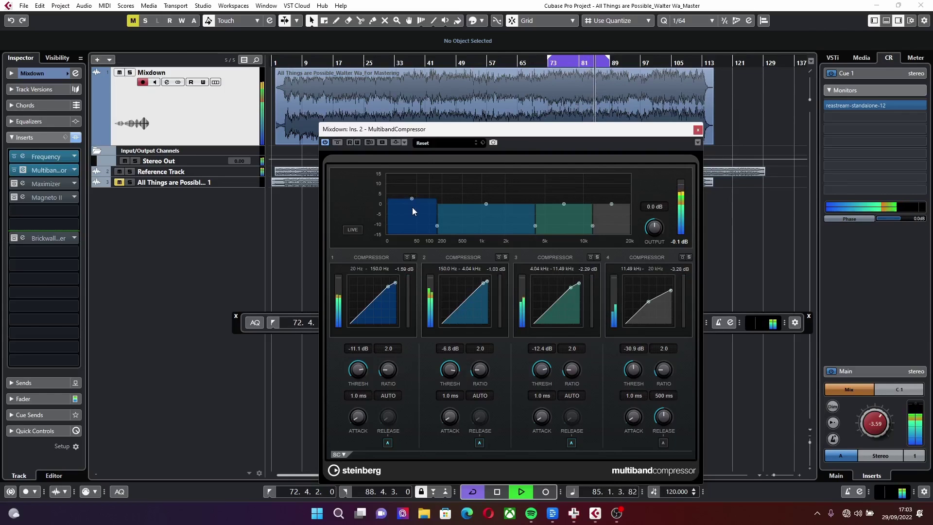
key(space)
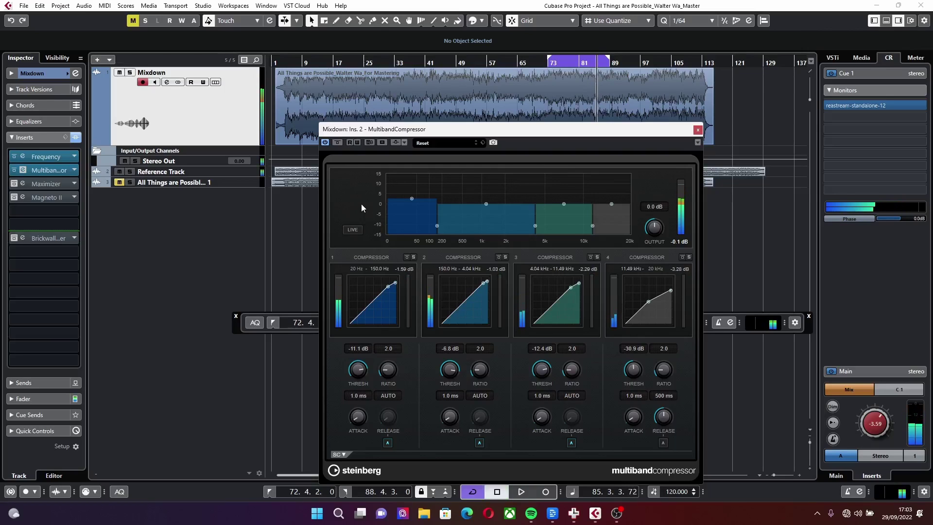
Compare the mix with the MultibandCompressor bypassed and active several times during loop playback, leaving it active and playback stopped.
click(337, 146)
key(space)
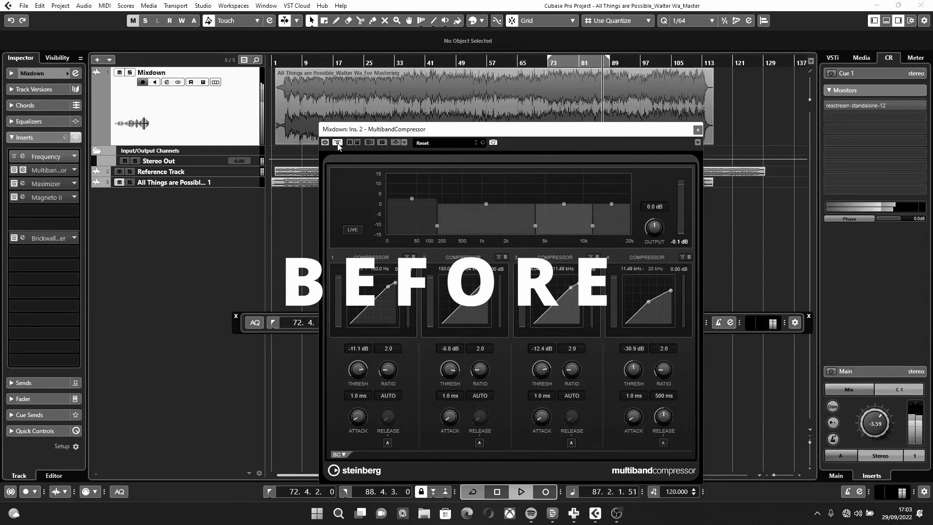
click(338, 144)
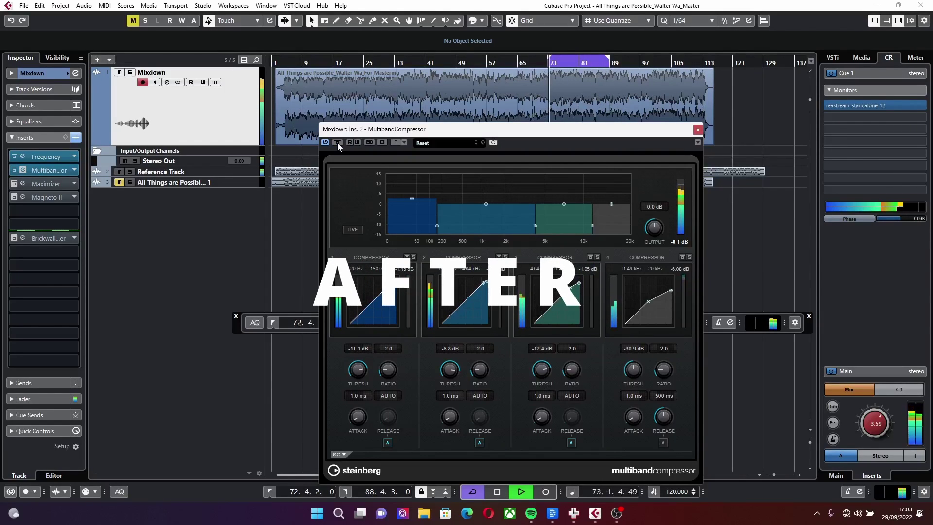
click(337, 143)
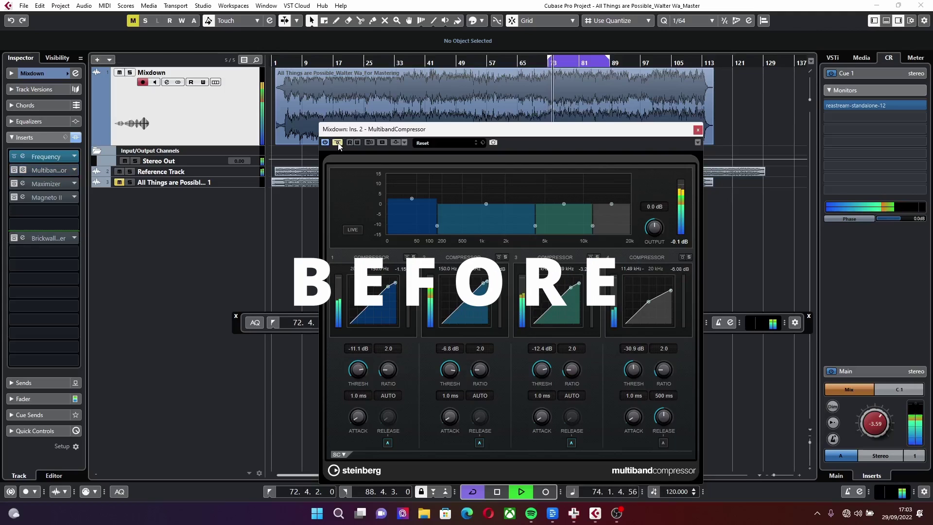
click(337, 142)
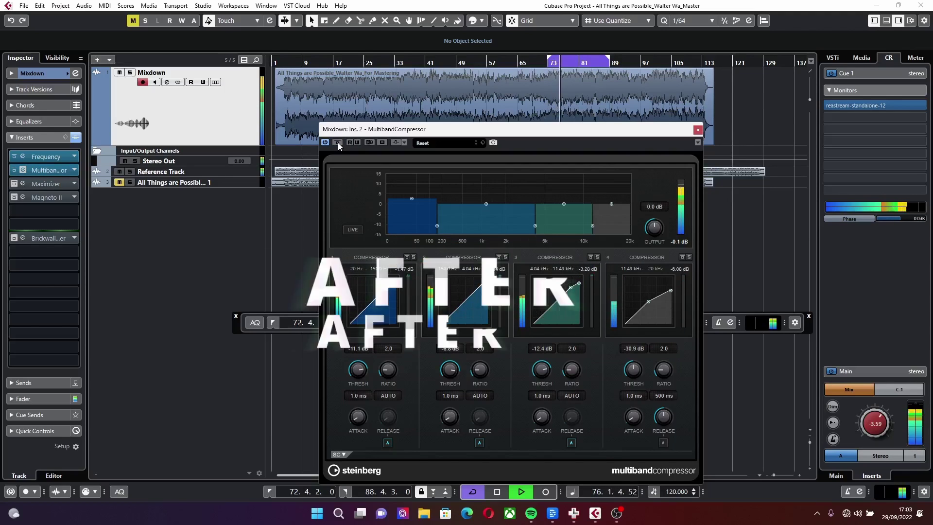
click(337, 143)
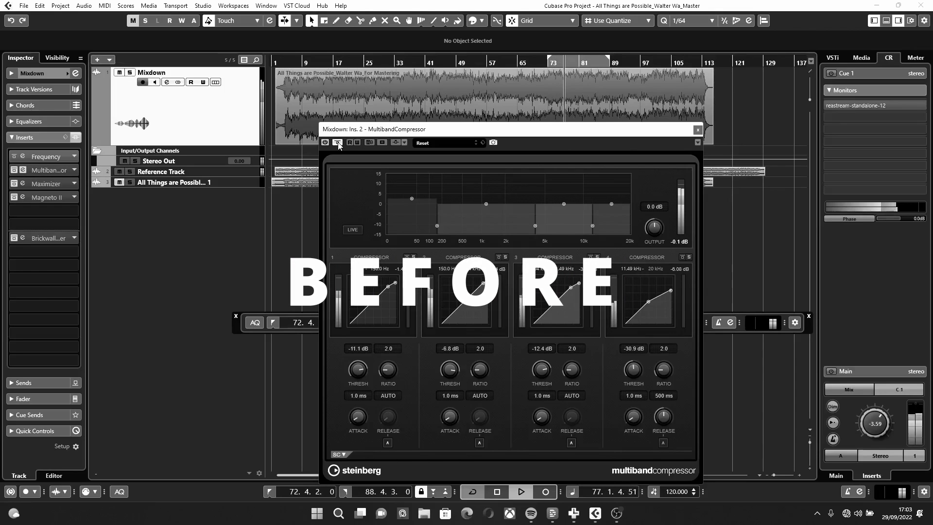
click(338, 143)
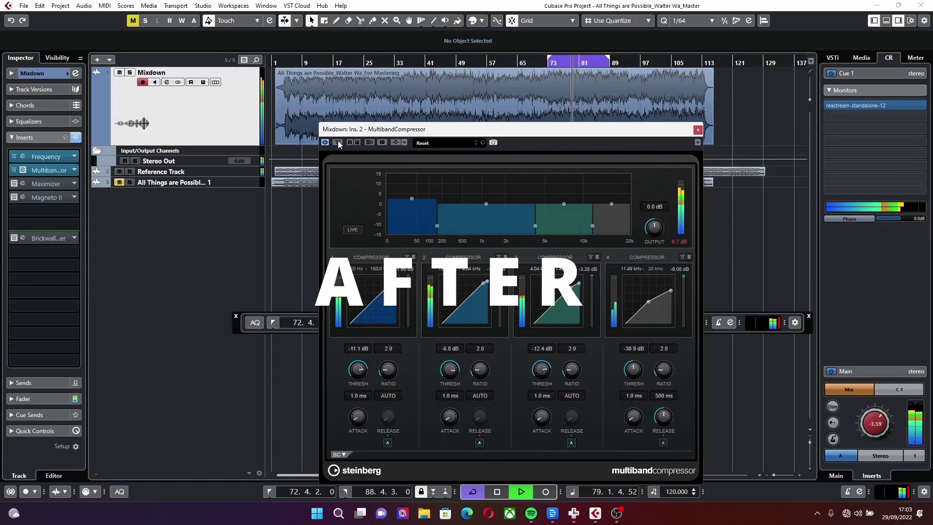
key(space)
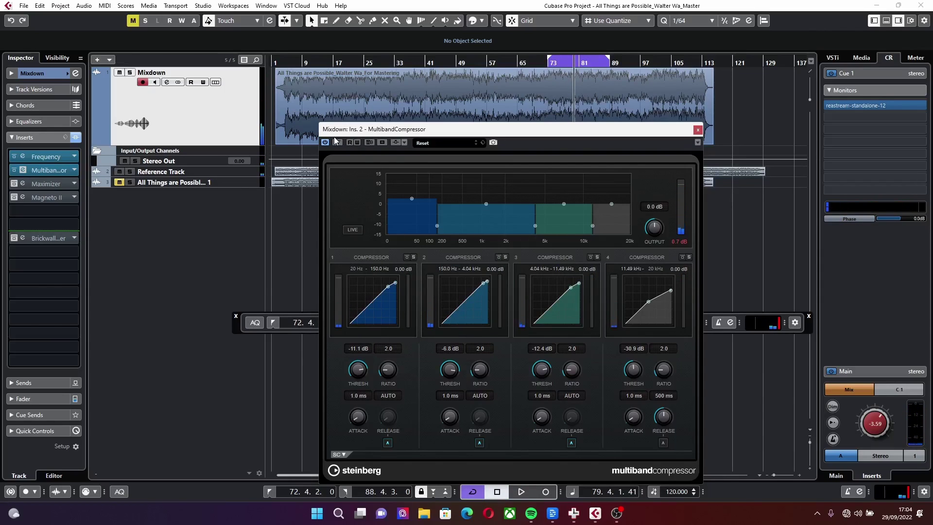
Reset the clip indicators, lower the MultibandCompressor's overall output to -1.7 dB, and play the loop.
click(907, 495)
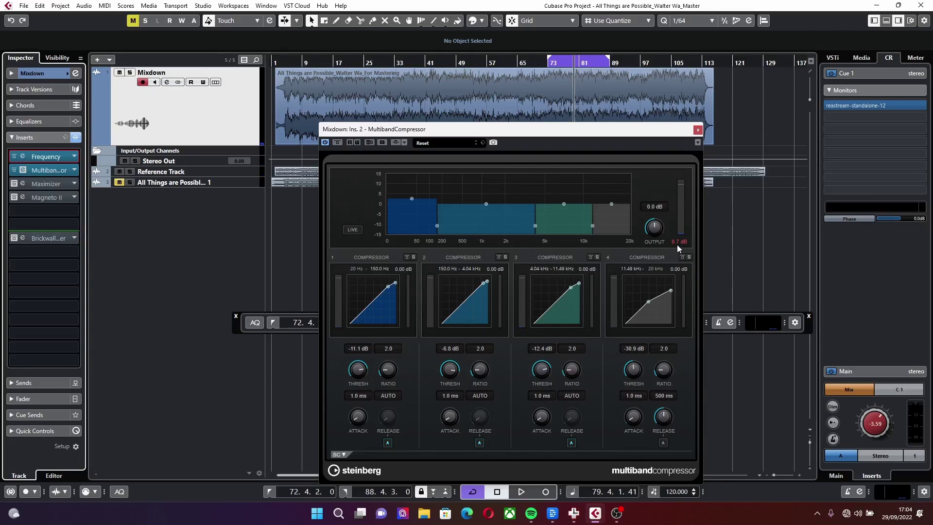
drag(655, 224, 655, 226)
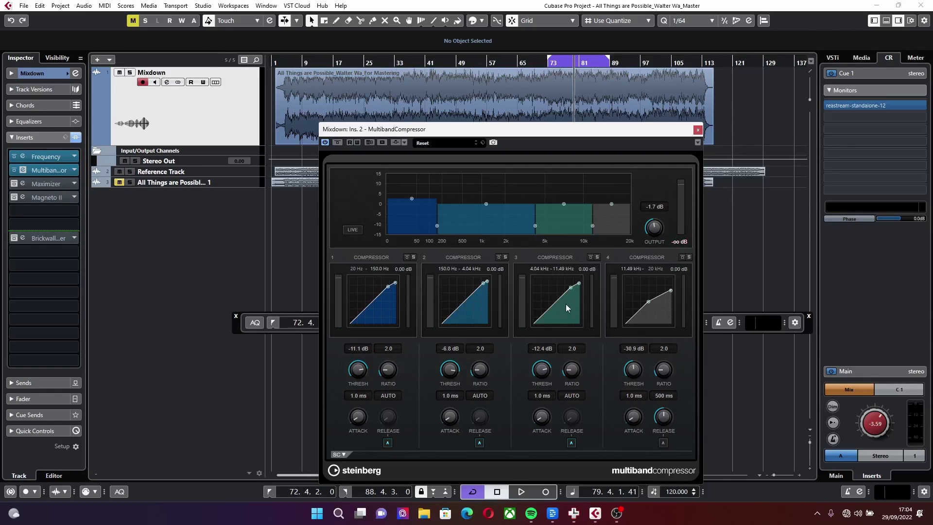
key(space)
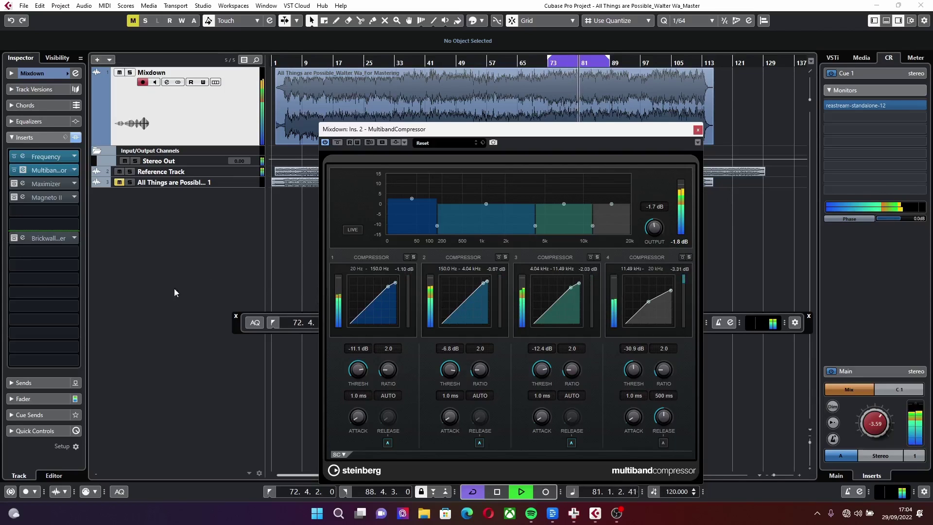
Check the Frequency EQ's curve during playback, close its editor, and compare the mix with the MultibandCompressor bypassed and active.
click(22, 155)
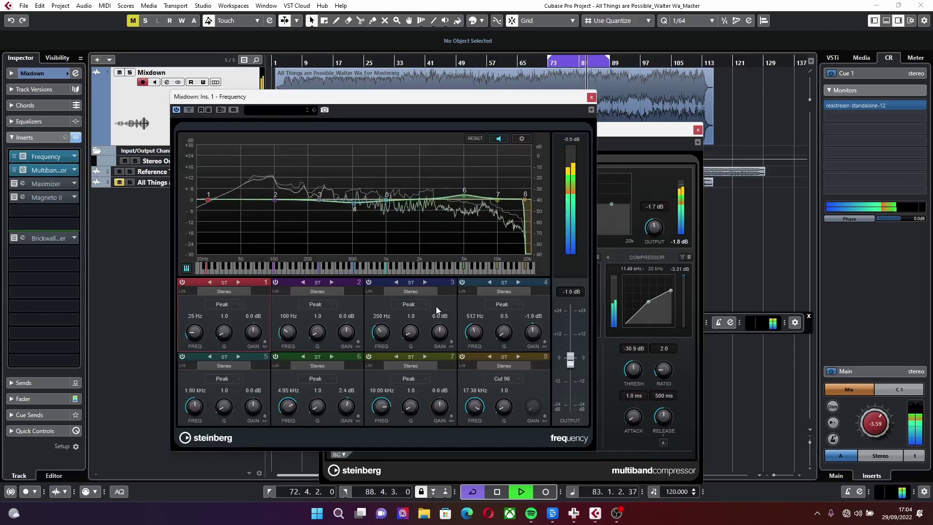
click(591, 98)
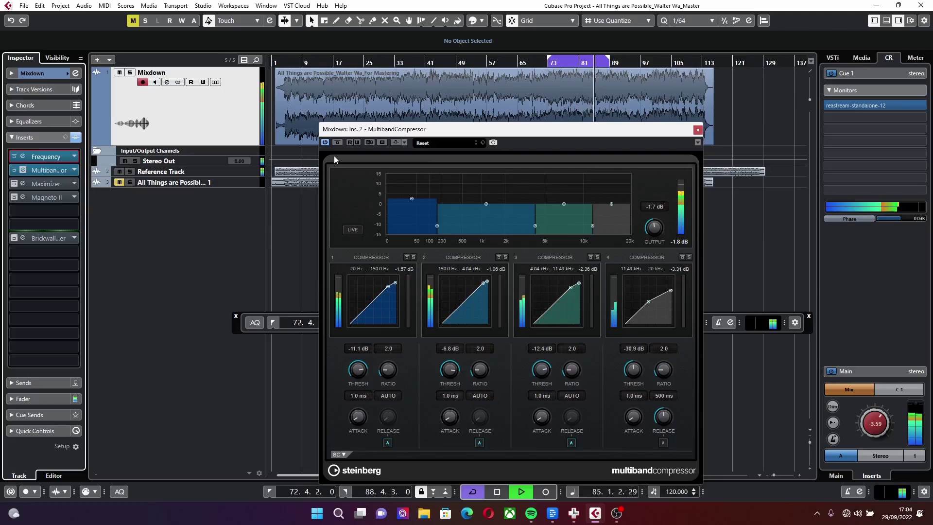
click(337, 143)
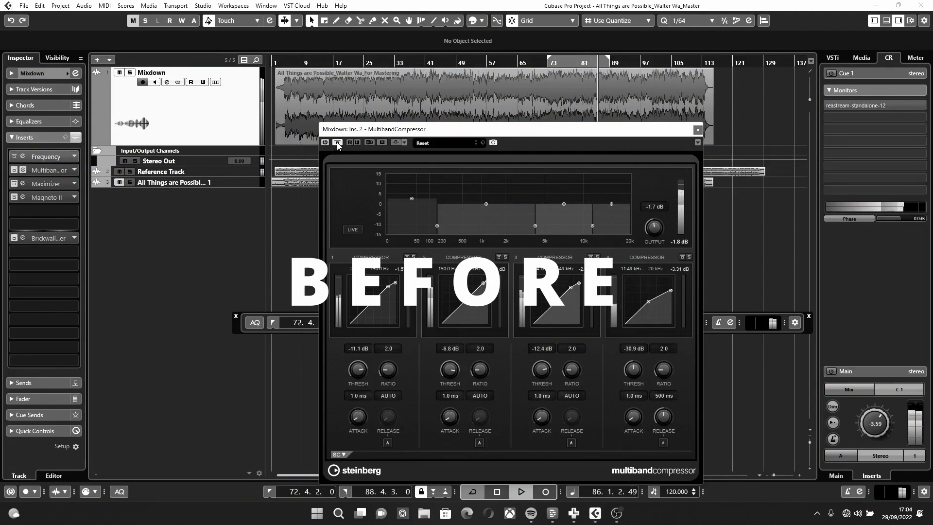
click(338, 143)
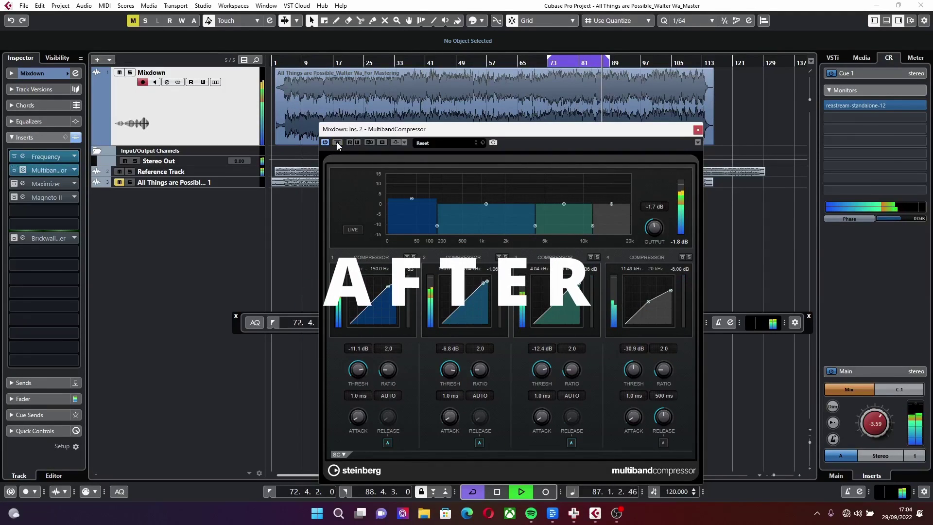
key(space)
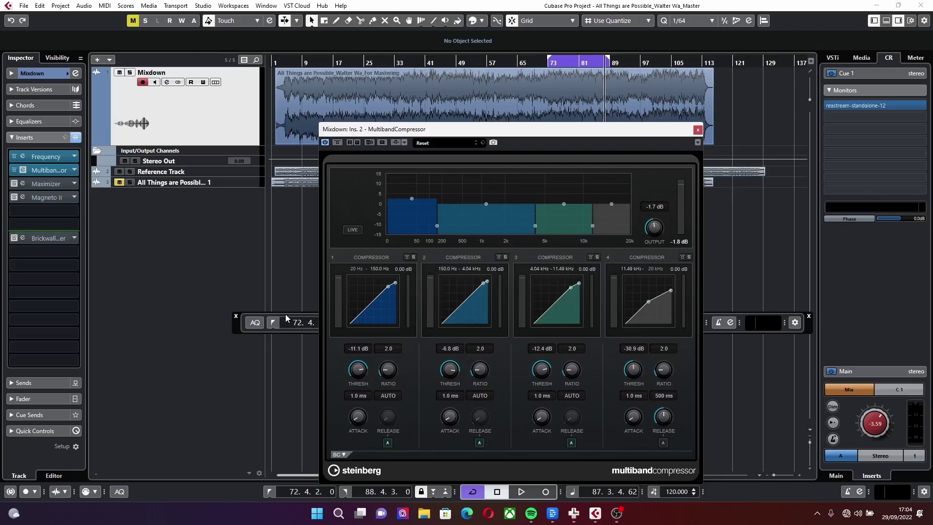
key(space)
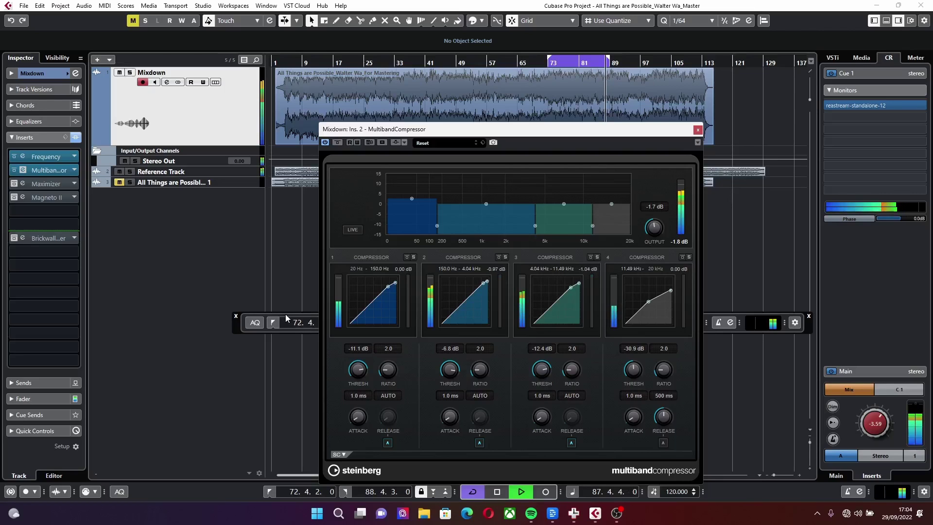